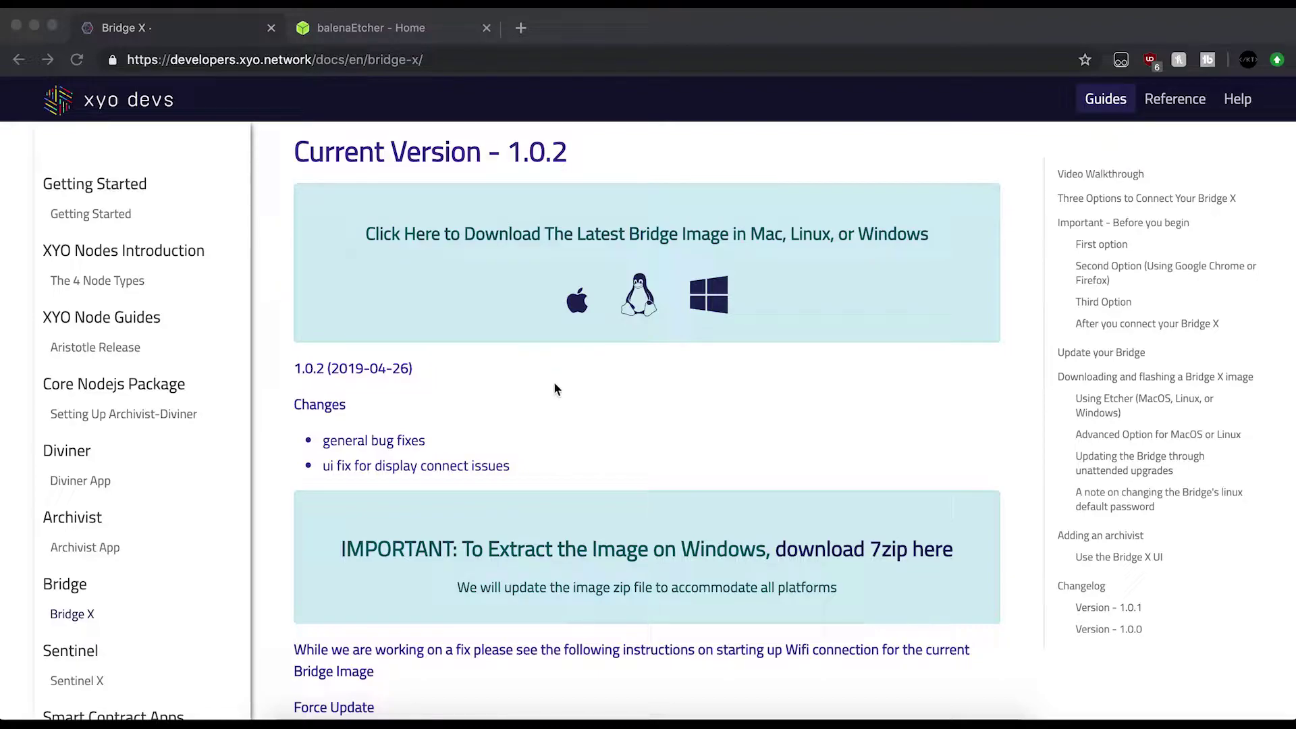
Start the Mac download of the latest Bridge image tar.gz from the Bridge X docs.
scroll(555, 389, up, 1)
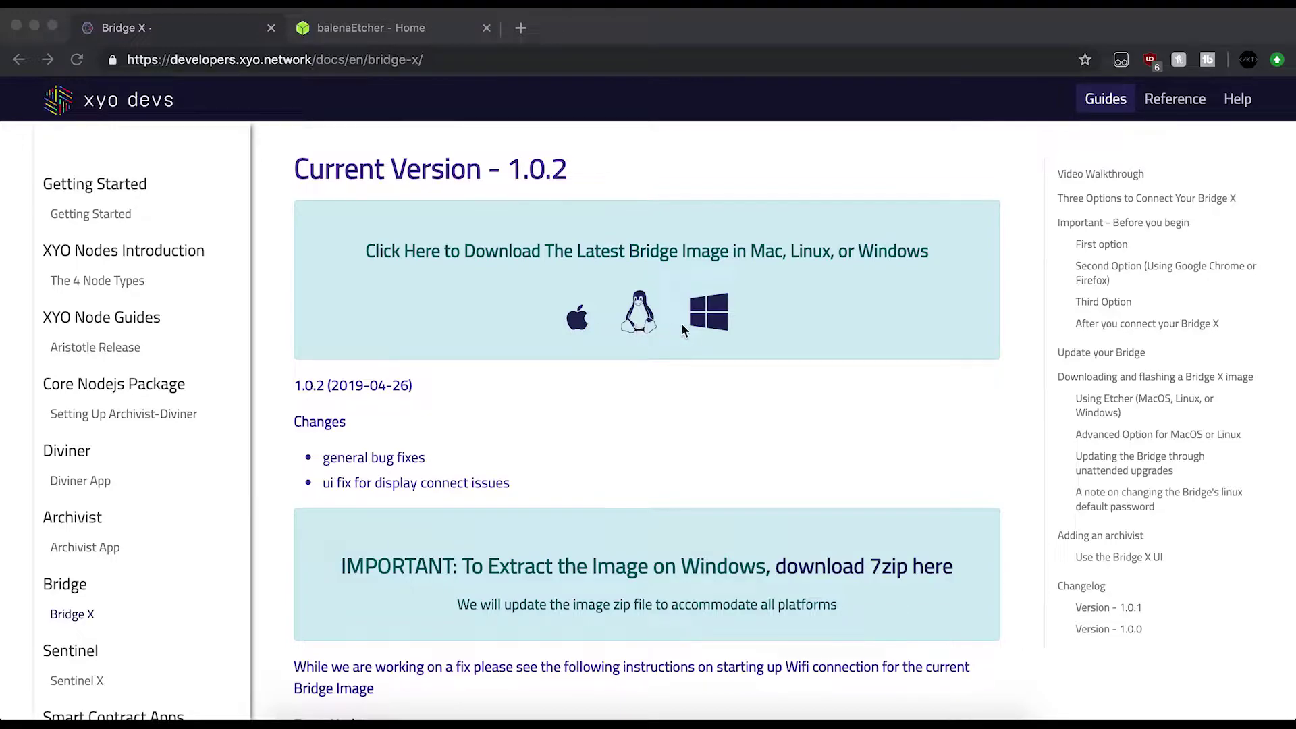
click(578, 326)
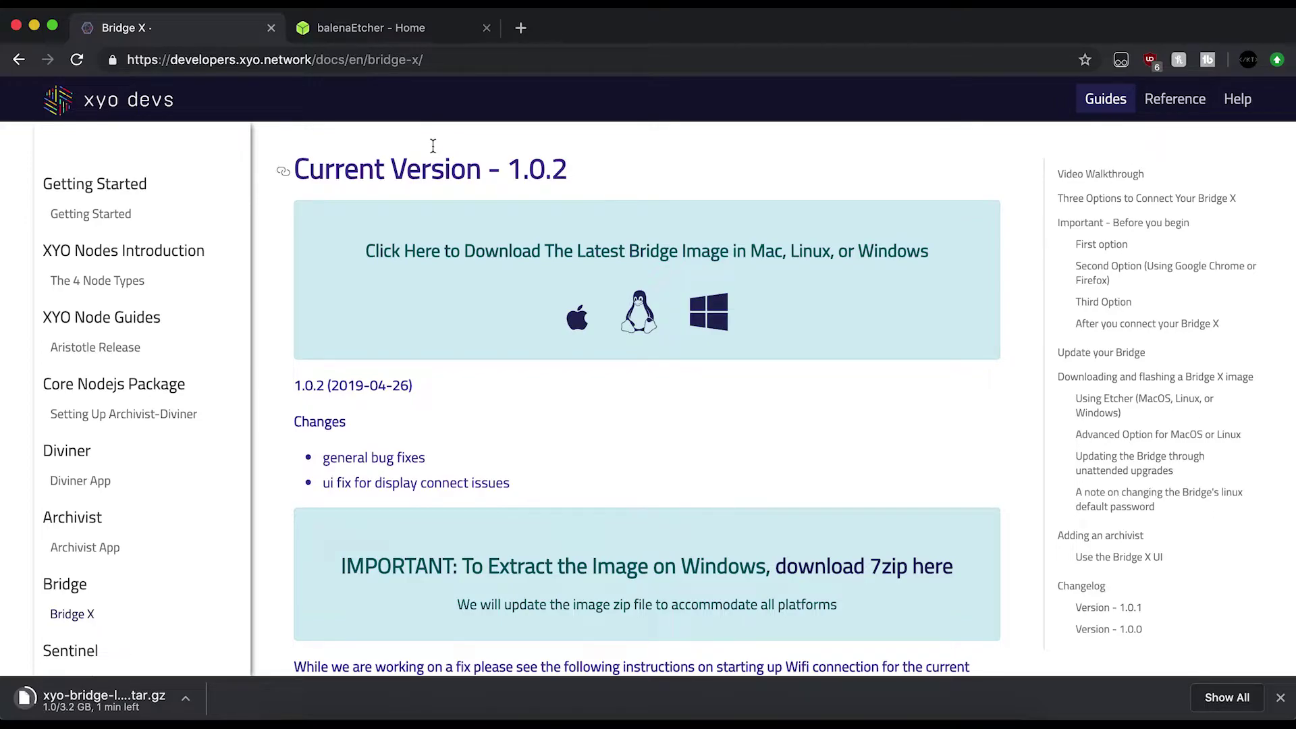
Switch Chrome to the balenaEtcher - Home tab while the download finishes.
click(398, 42)
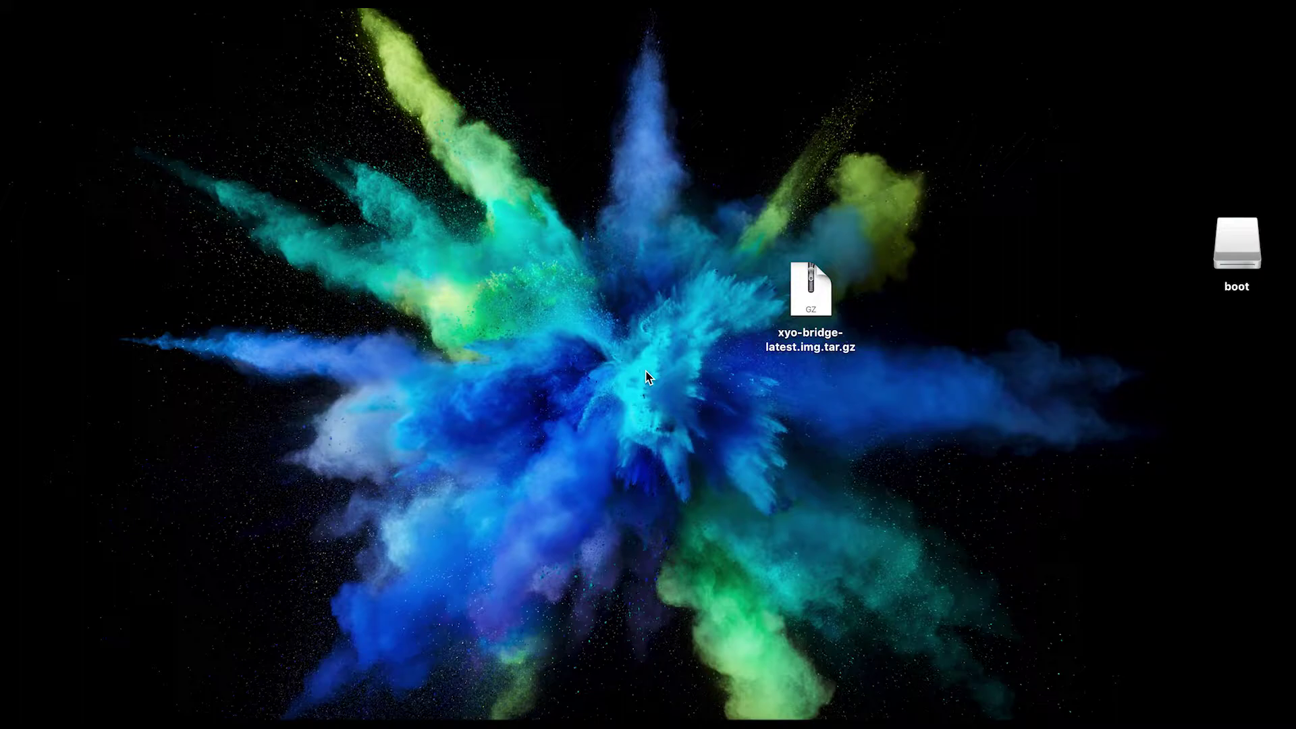
Expand xyo-bridge-latest.img.tar.gz on the desktop with Archive Utility.
double_click(810, 307)
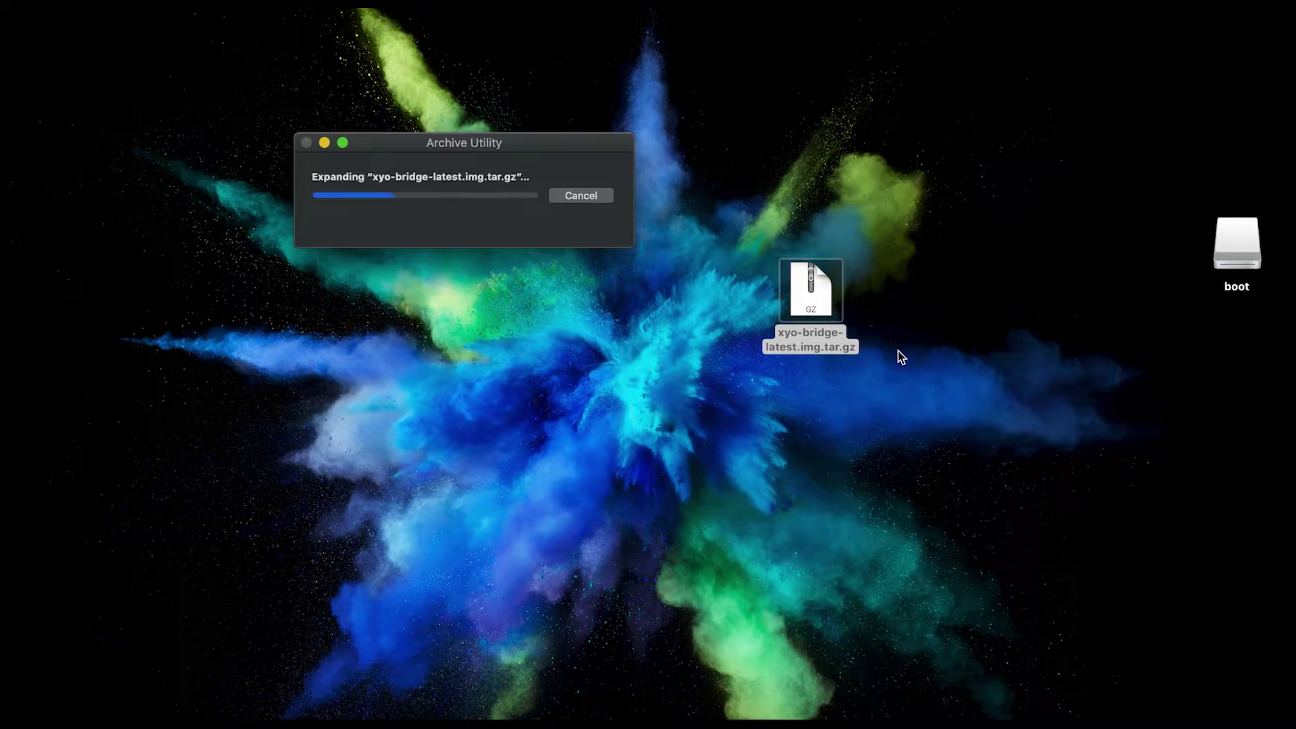
click(986, 716)
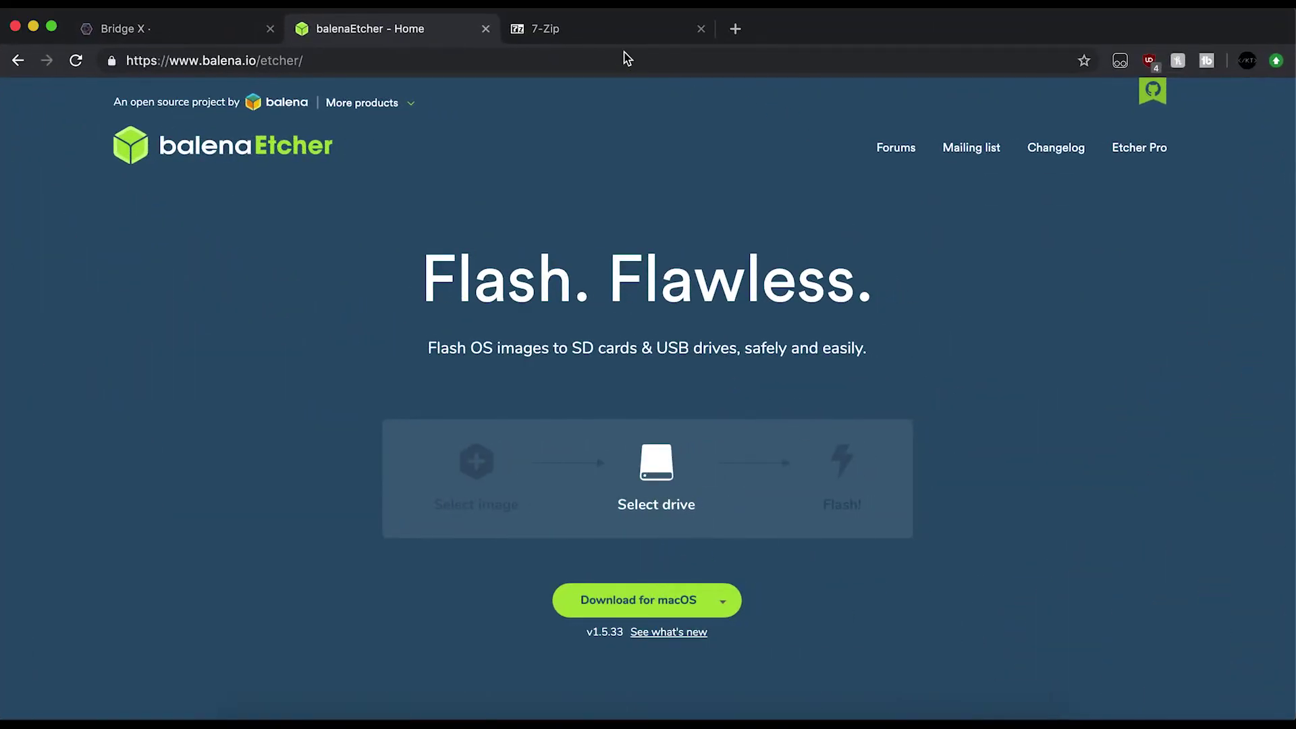
click(620, 38)
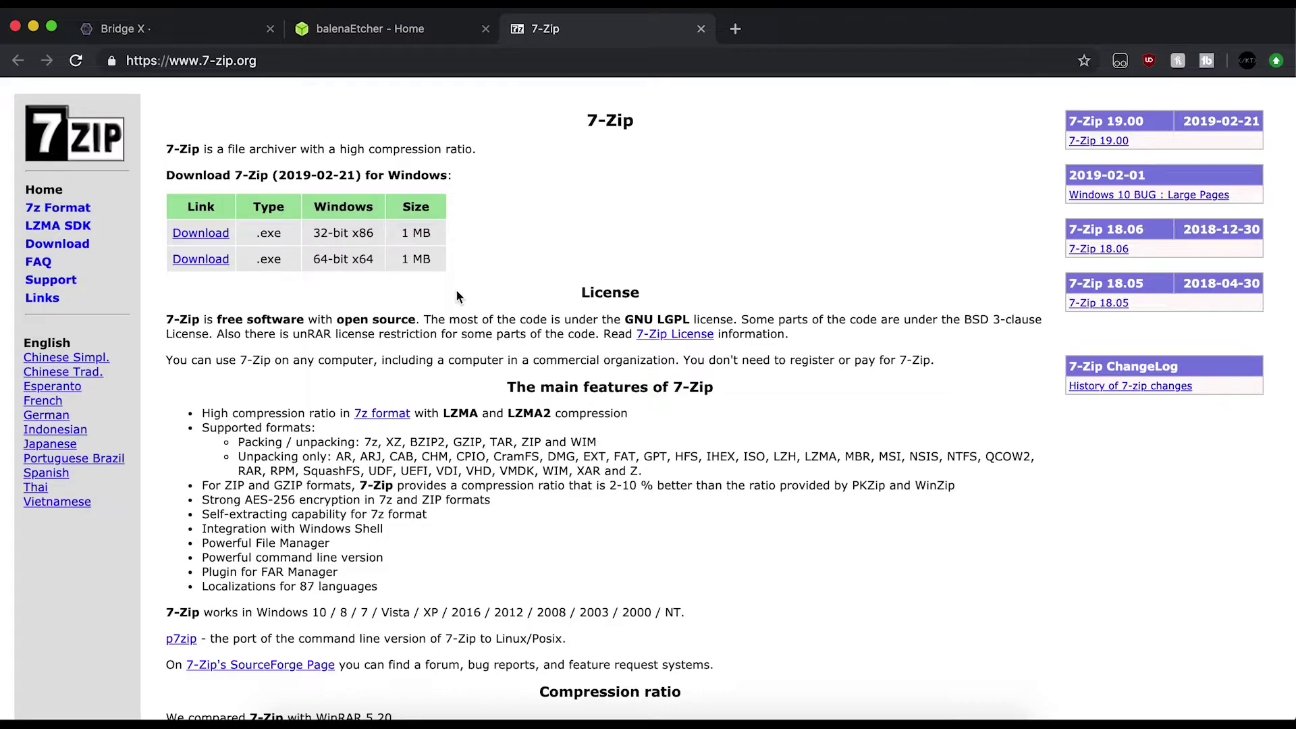
Hide Chrome and place xyo-bridge-v1_0_2.img beside the archive on the desktop.
click(35, 28)
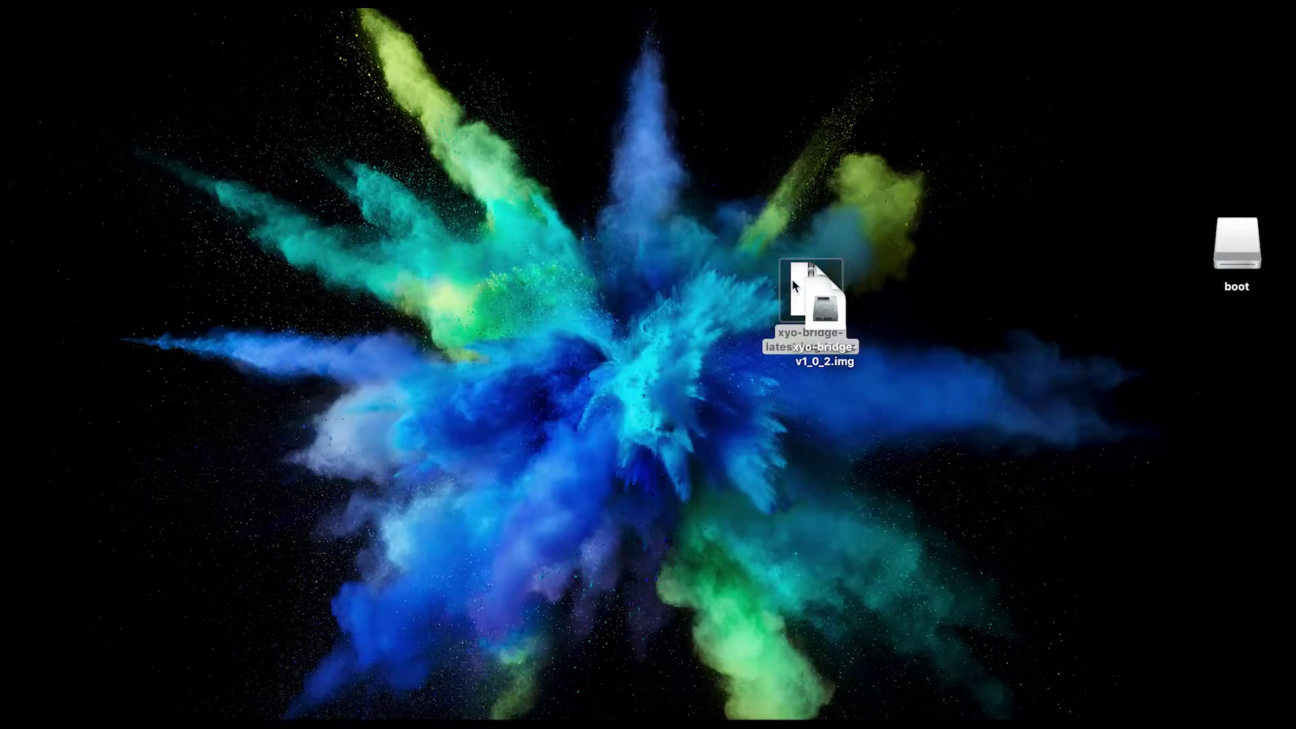
drag(825, 309, 964, 365)
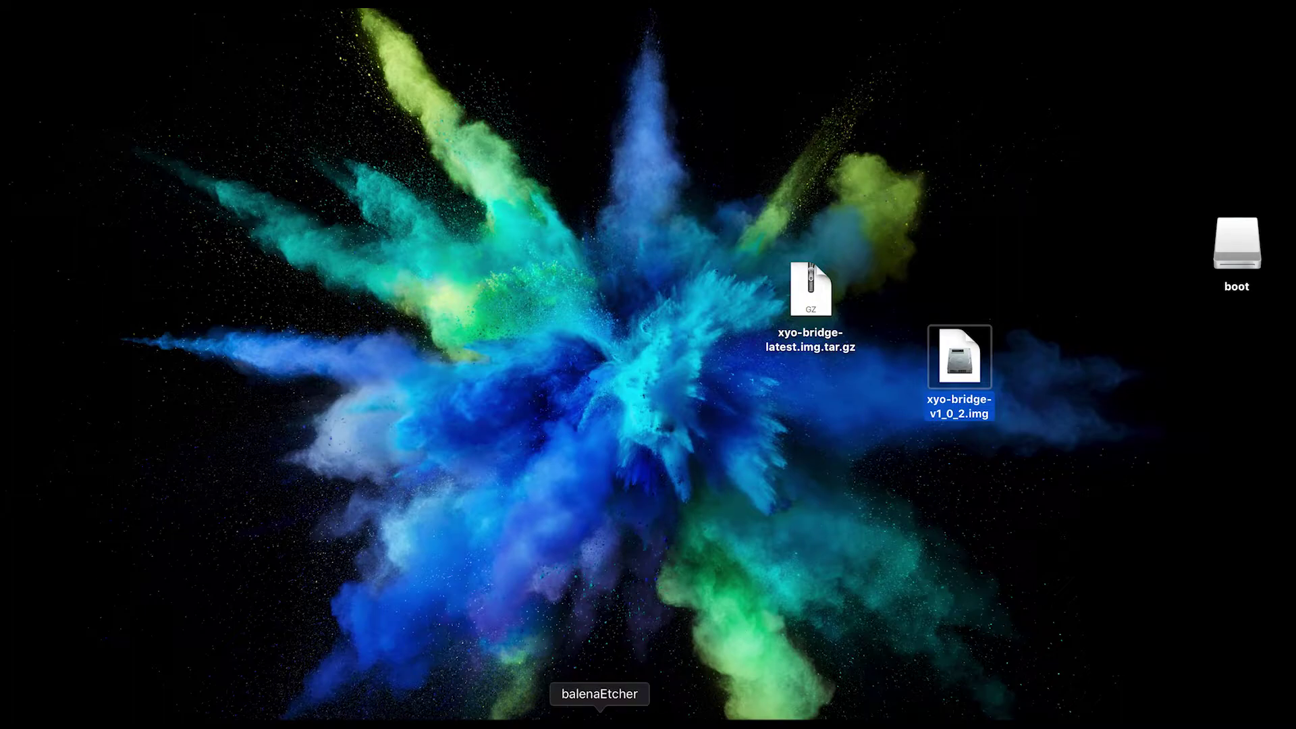
Launch balenaEtcher and select xyo-bridge-v1_0_2.img from the Desktop as the image.
click(599, 717)
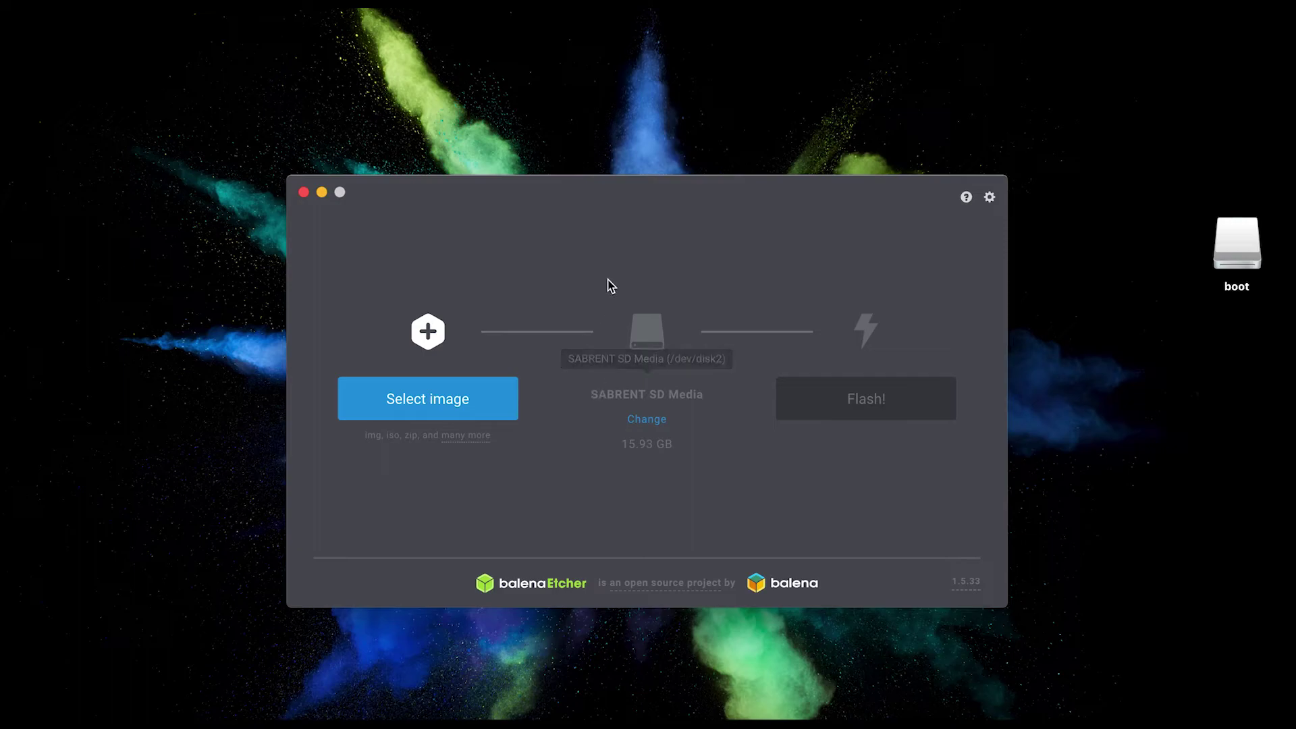
drag(645, 214, 393, 120)
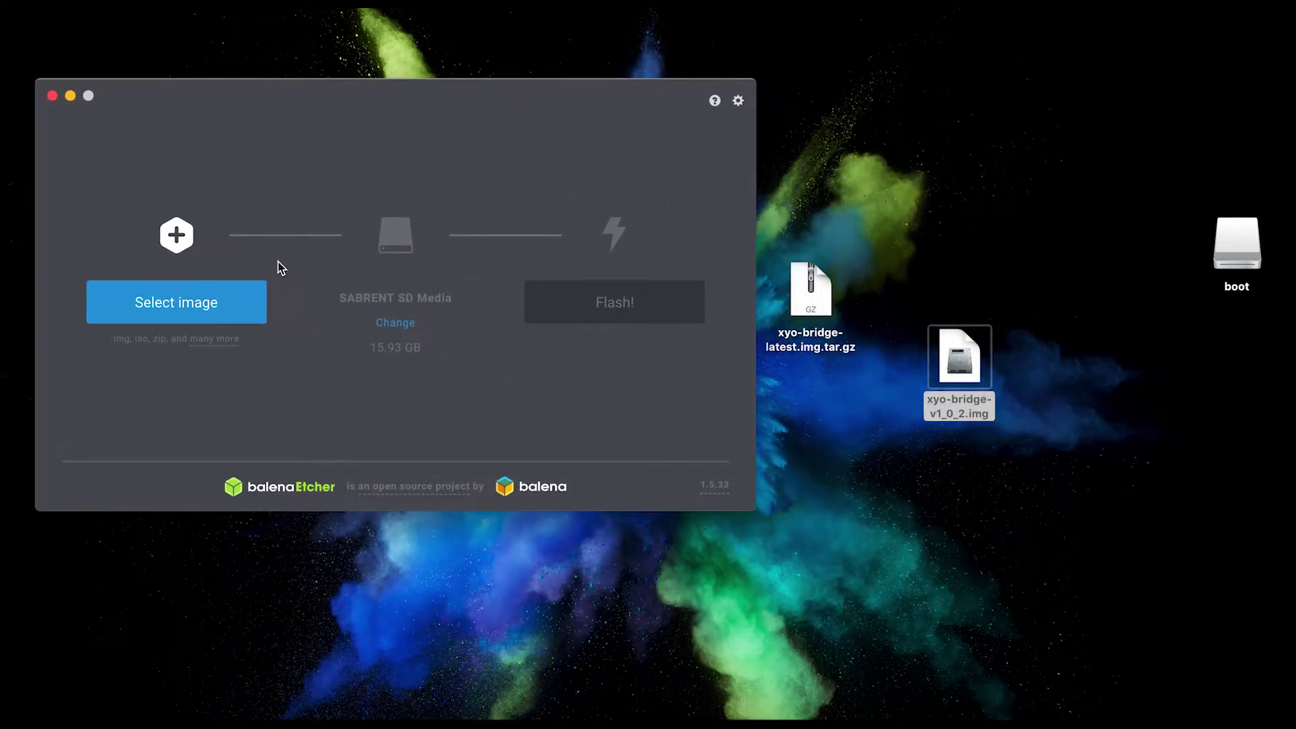
click(238, 306)
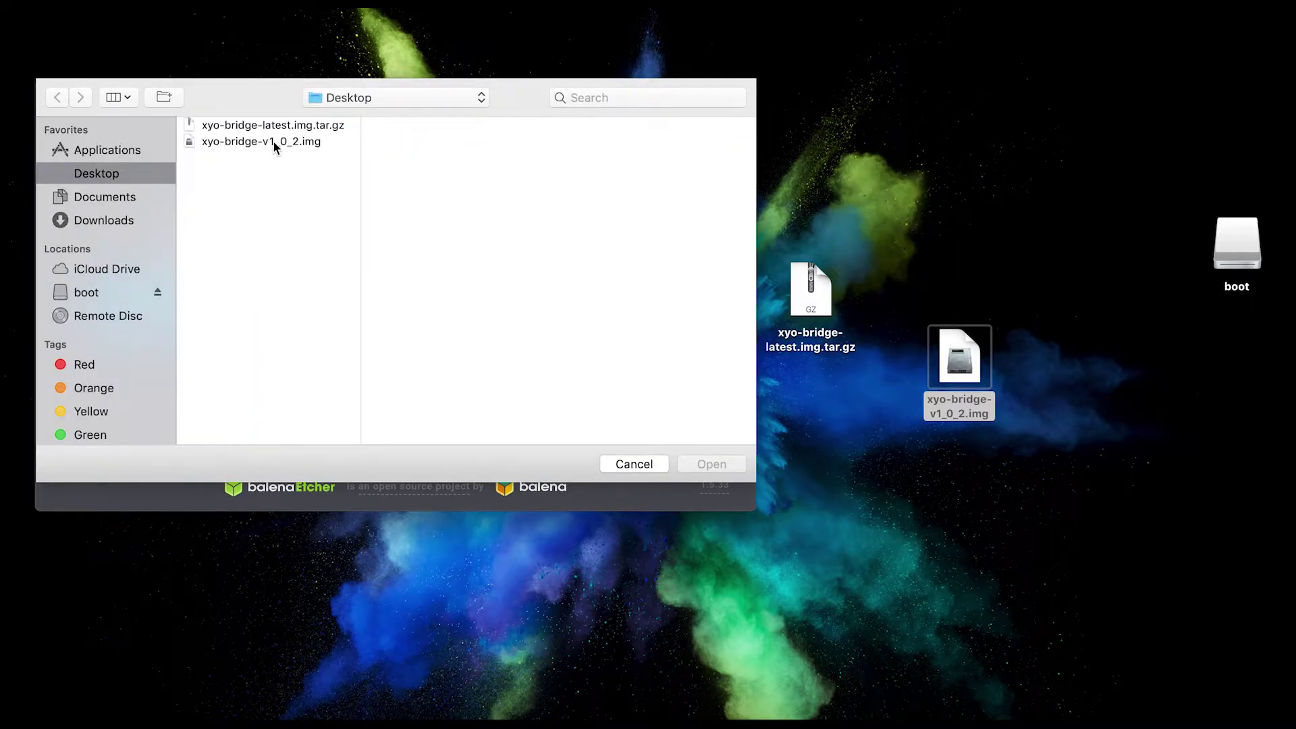
double_click(274, 141)
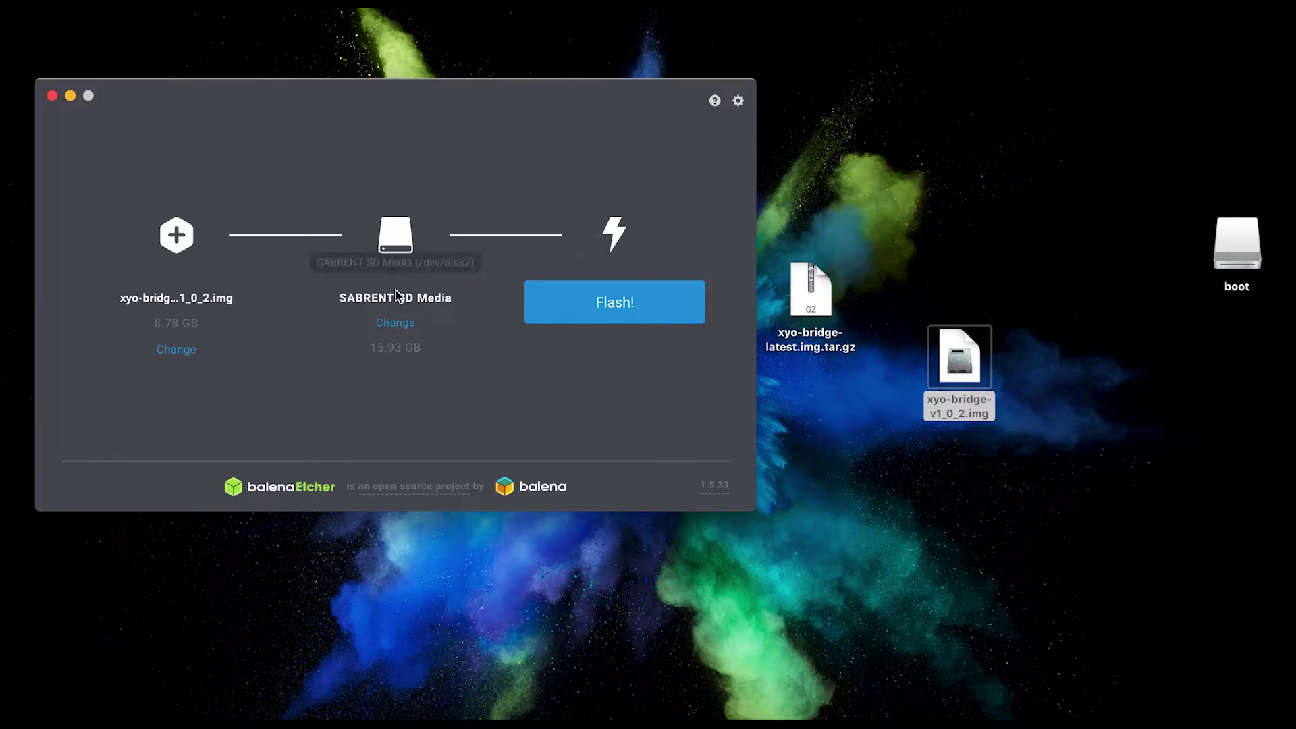
Choose SABRENT SD Media as the target drive and start the flash.
click(397, 324)
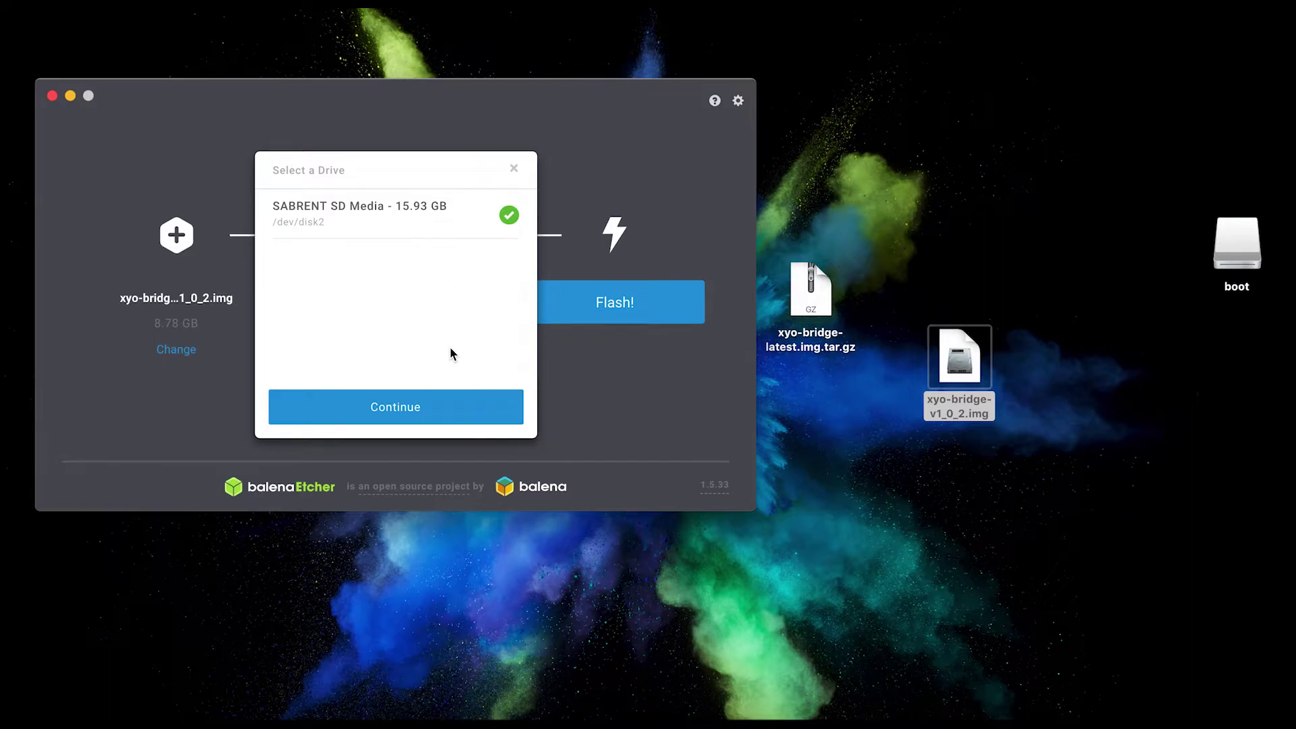
click(452, 407)
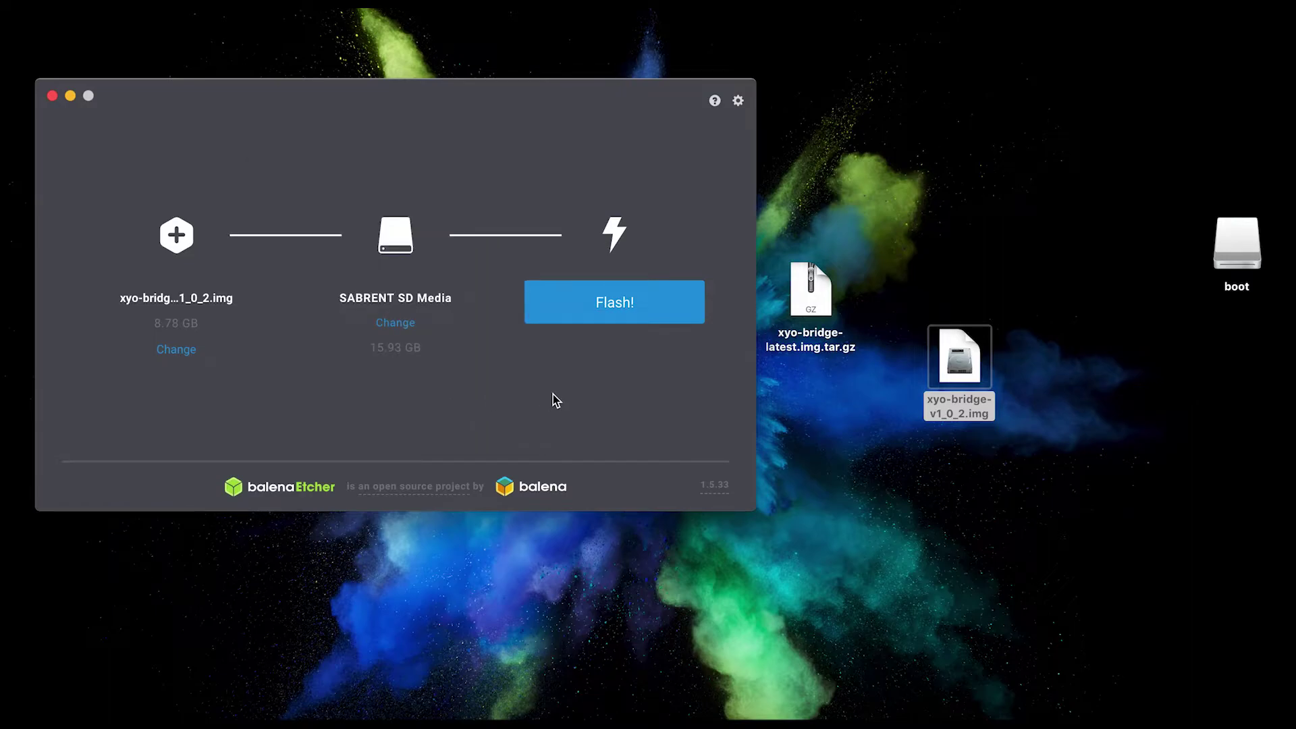
click(641, 323)
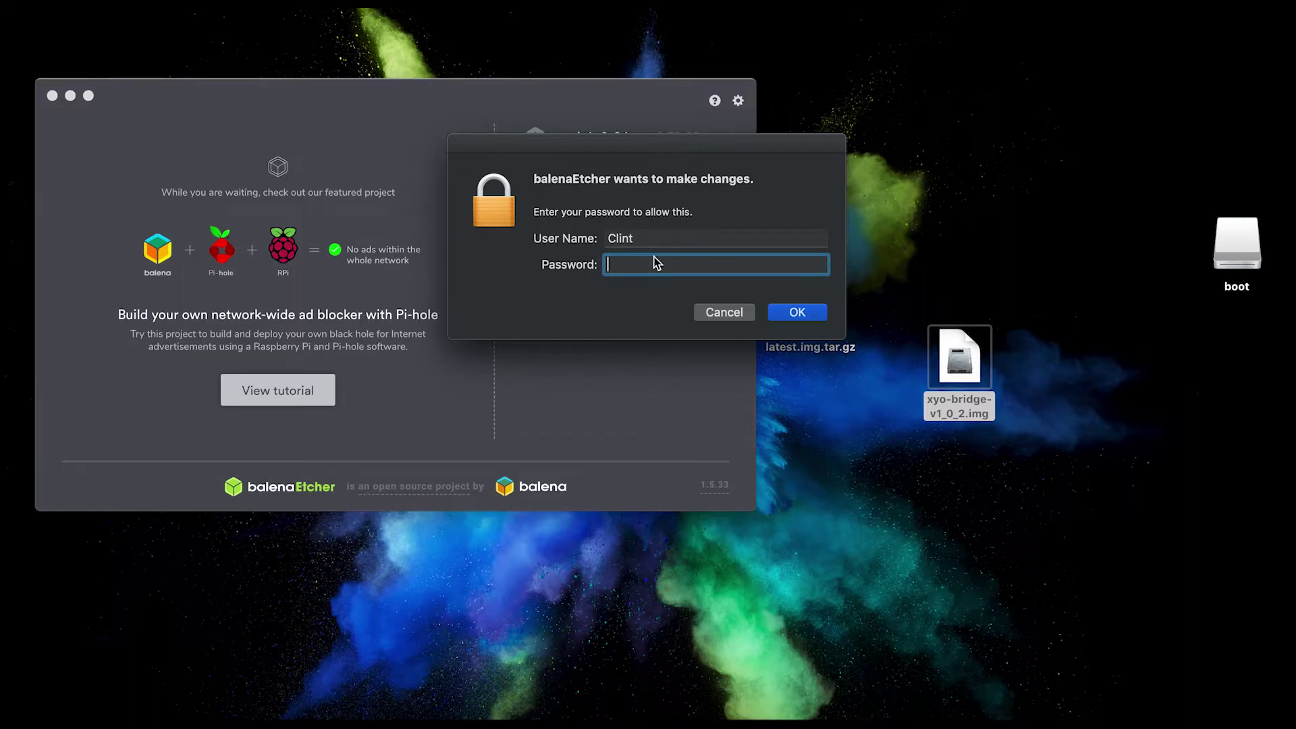
Enter the macOS account password to authorise writing the image to the card.
text(******)
key(Return)
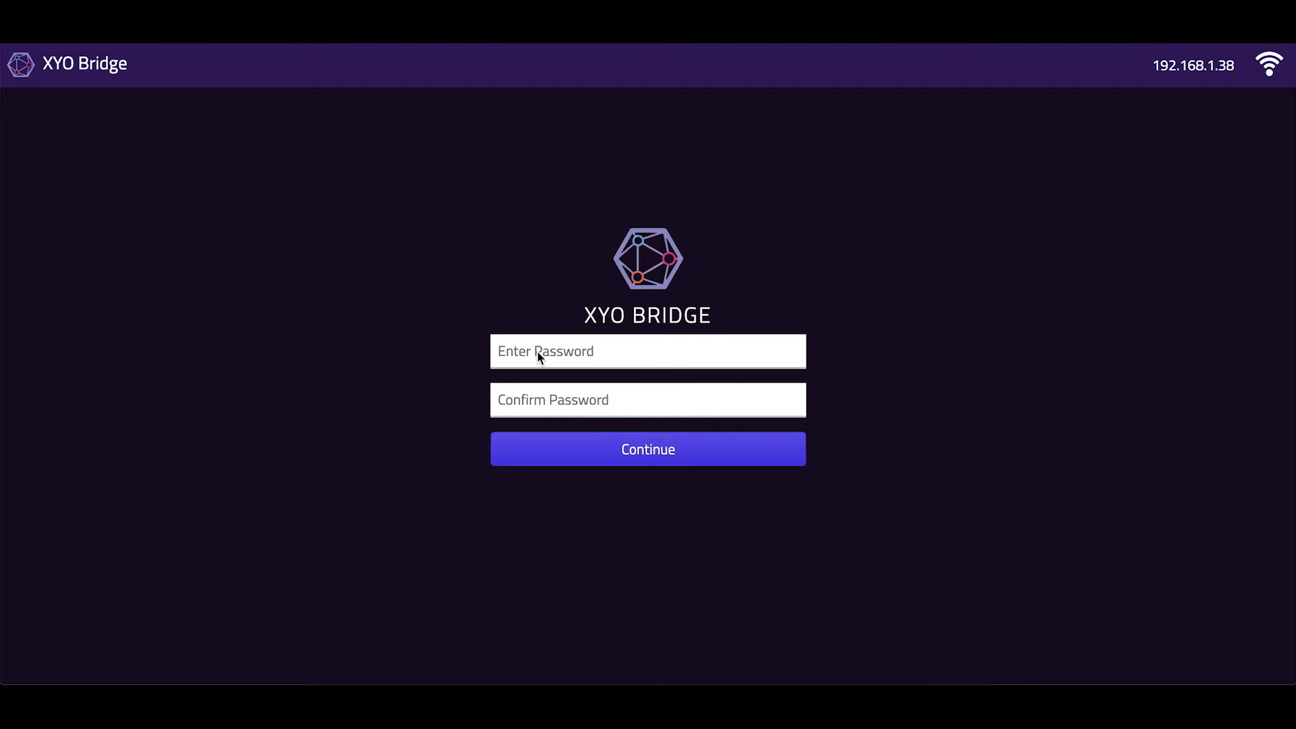
Enter and confirm the new bridge password, then continue to the dashboard.
click(537, 353)
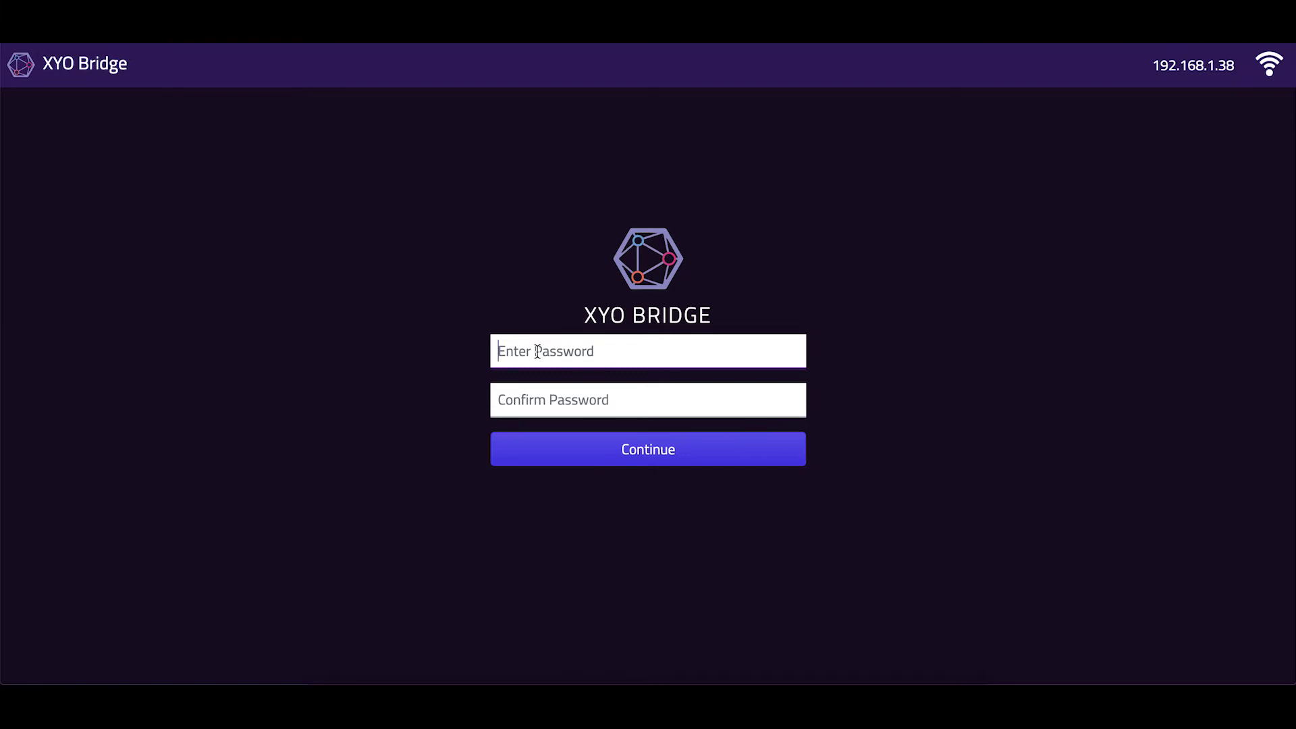
text(•••••••••••)
key(Tab)
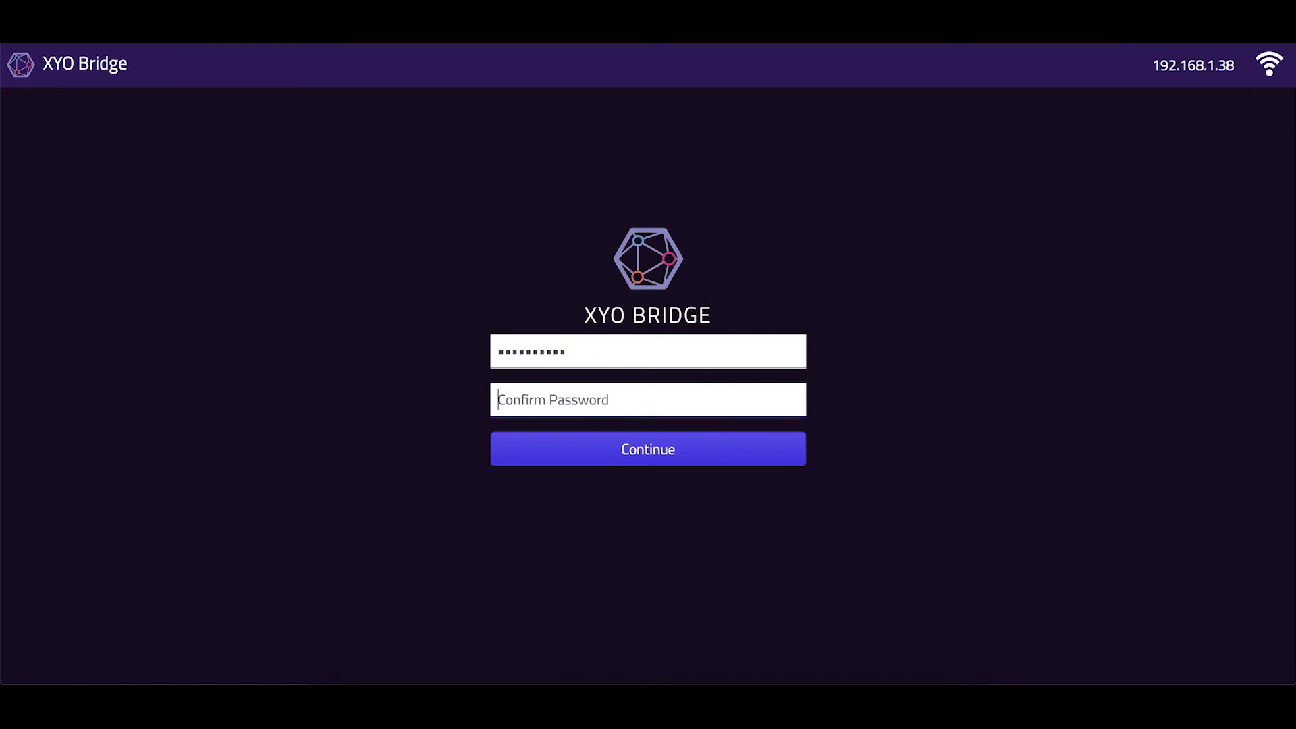
text(•••••••)
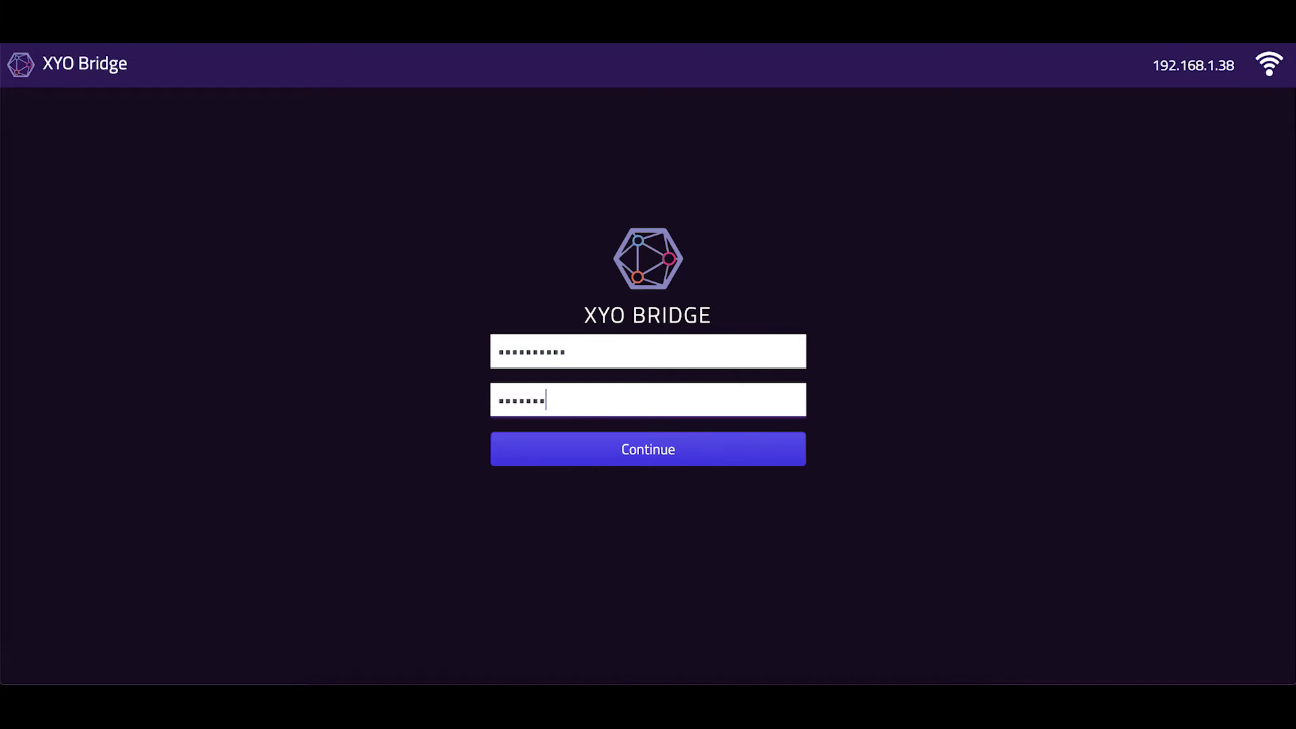
text(••••)
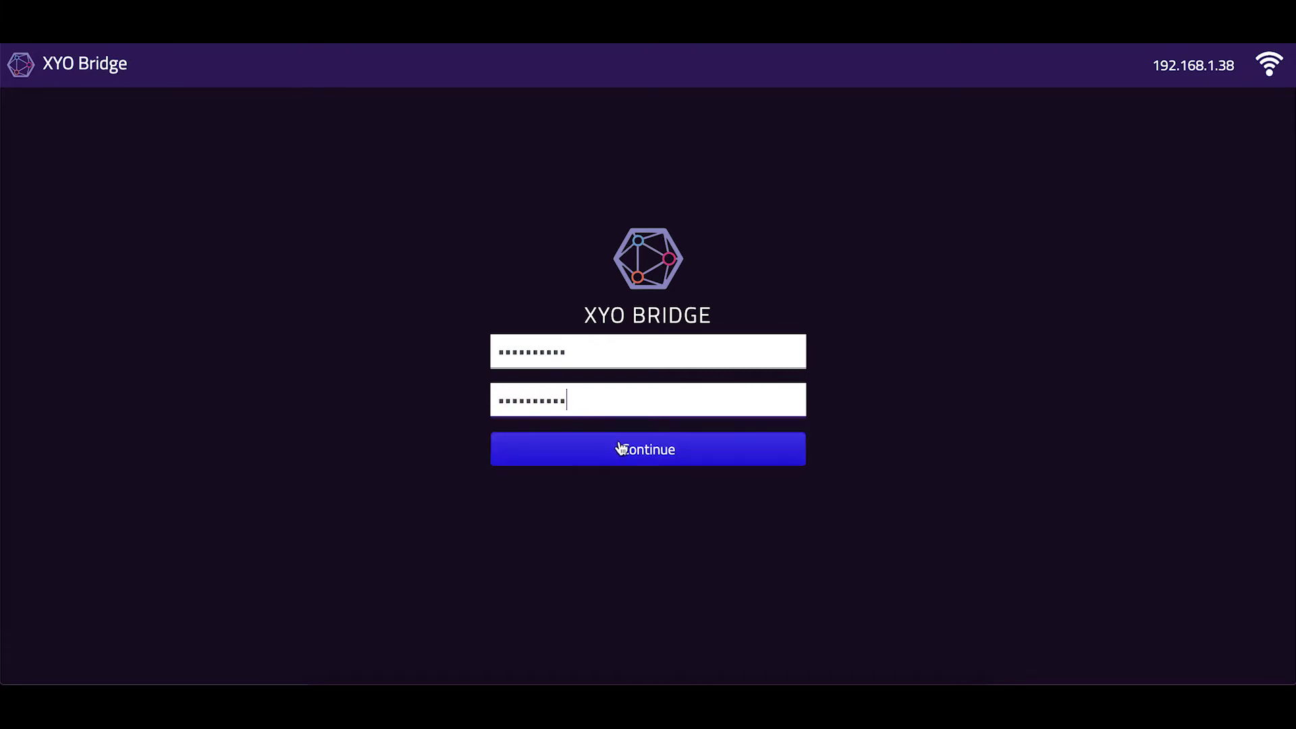
click(621, 449)
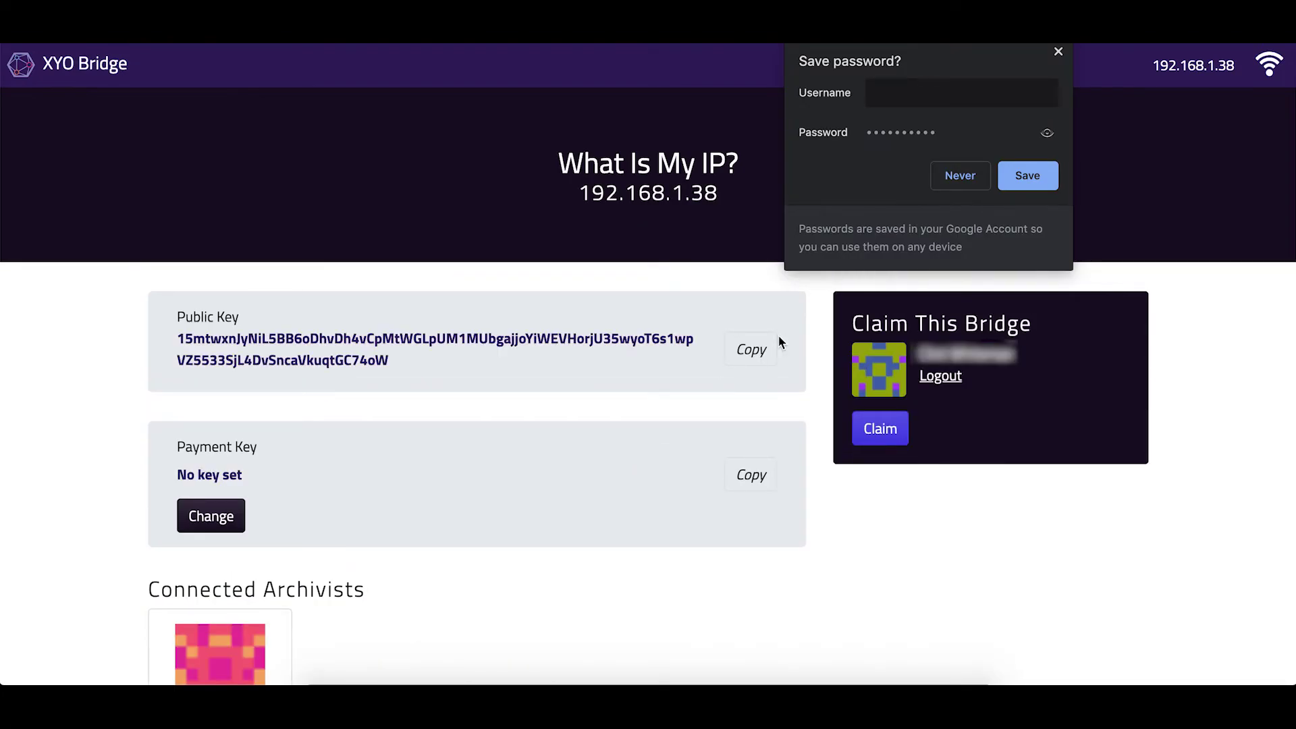
Decline Chrome's offer to save the password and review the bridge dashboard.
click(964, 180)
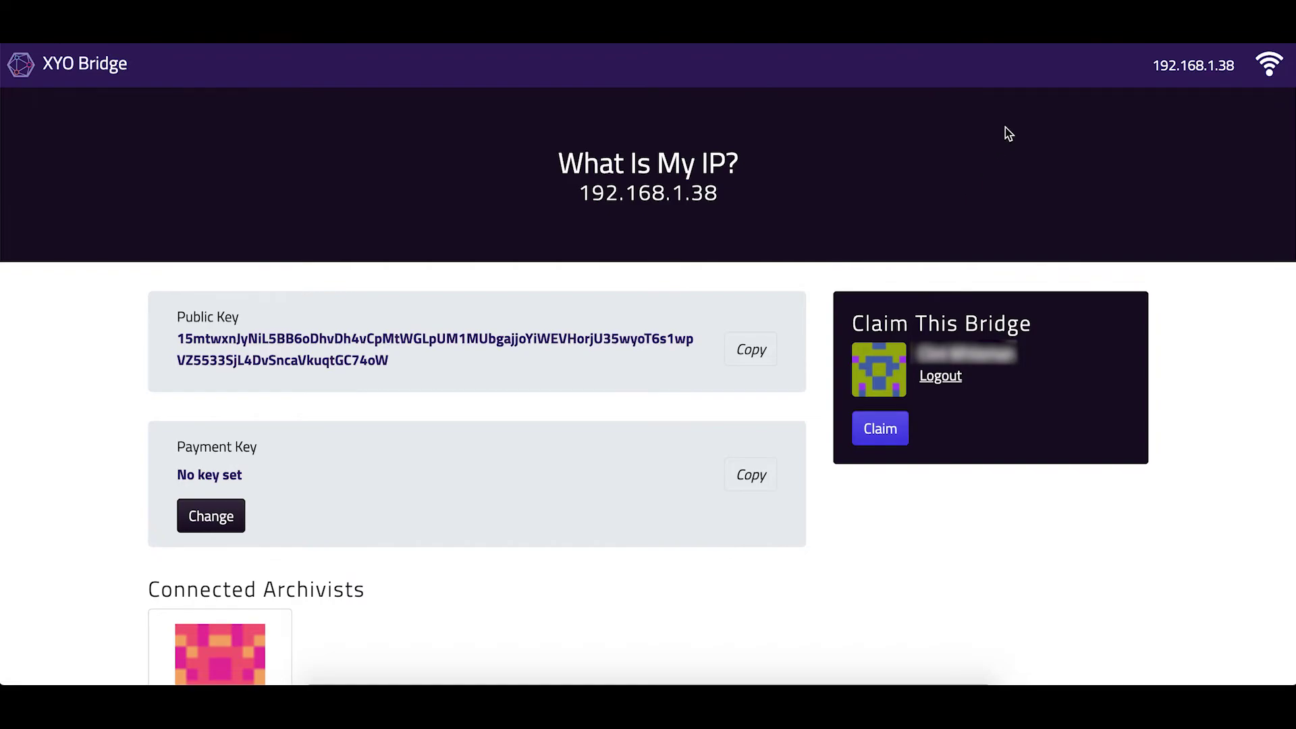
scroll(1005, 128, down, 2)
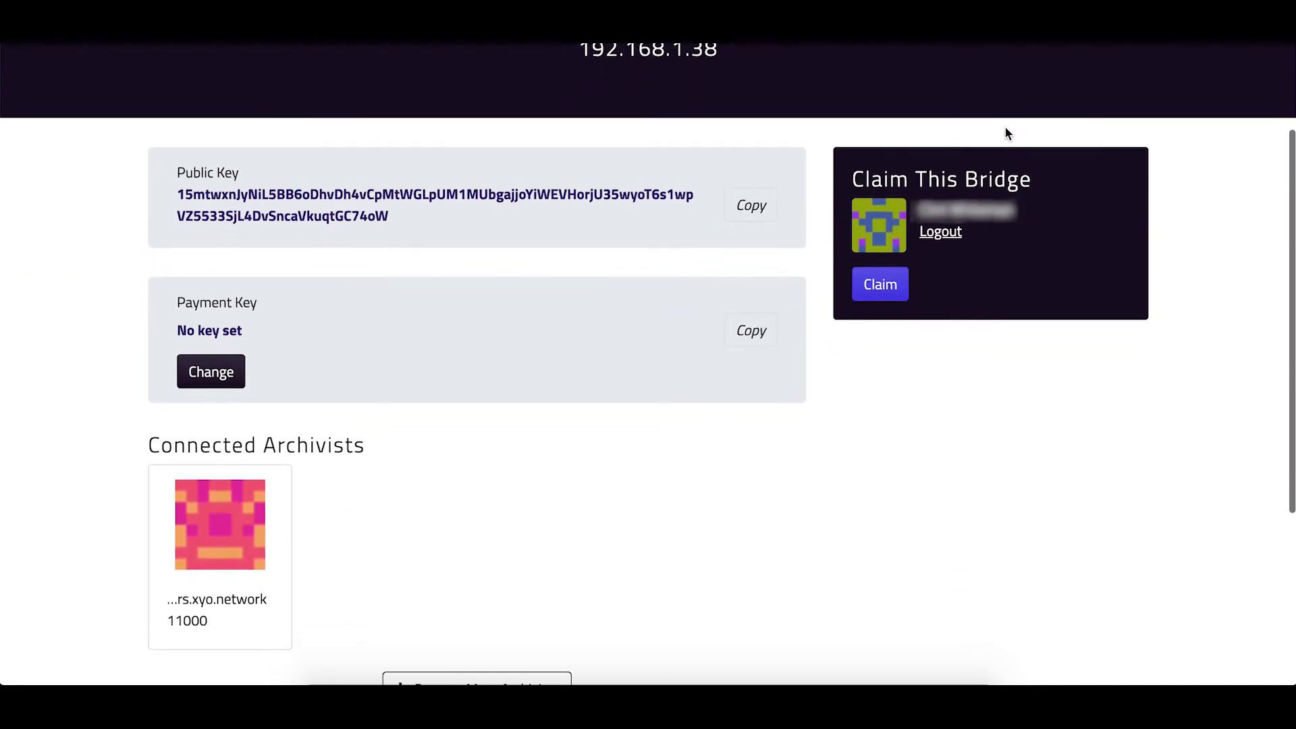
scroll(1006, 133, up, 2)
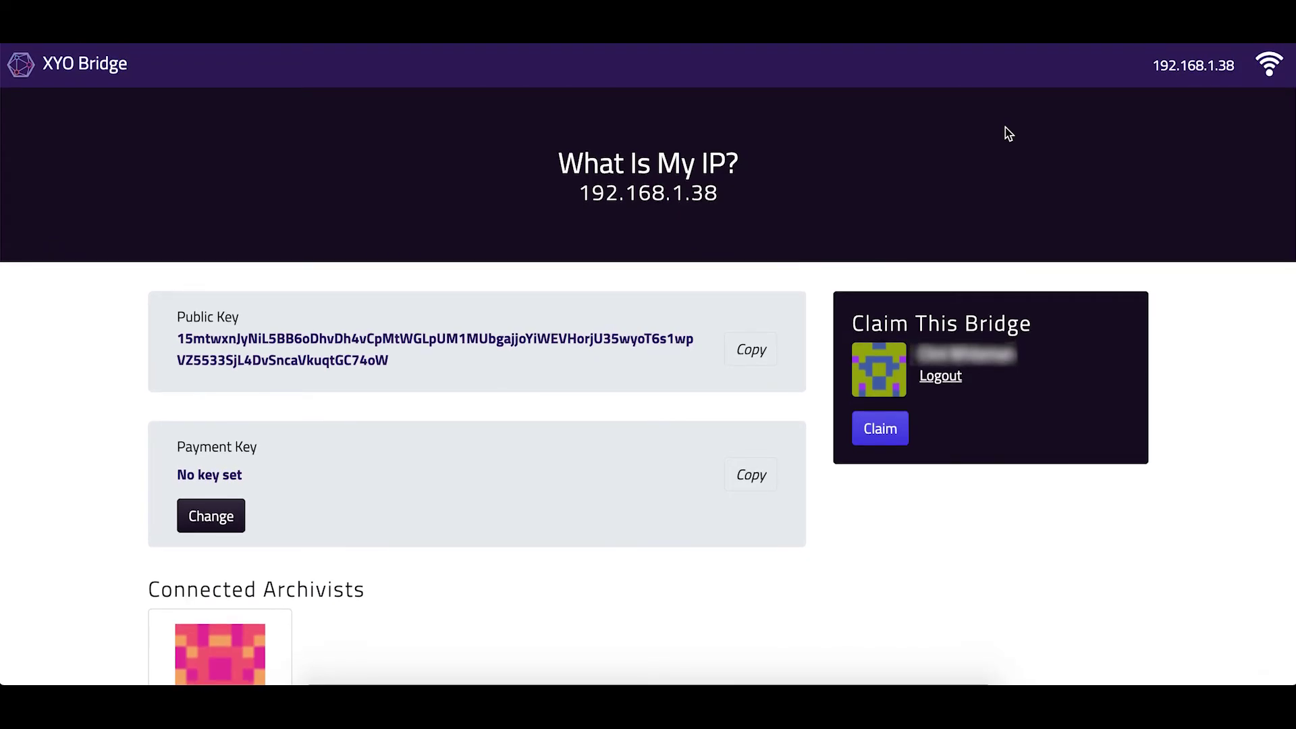
scroll(1006, 128, down, 2)
scroll(1006, 127, up, 1)
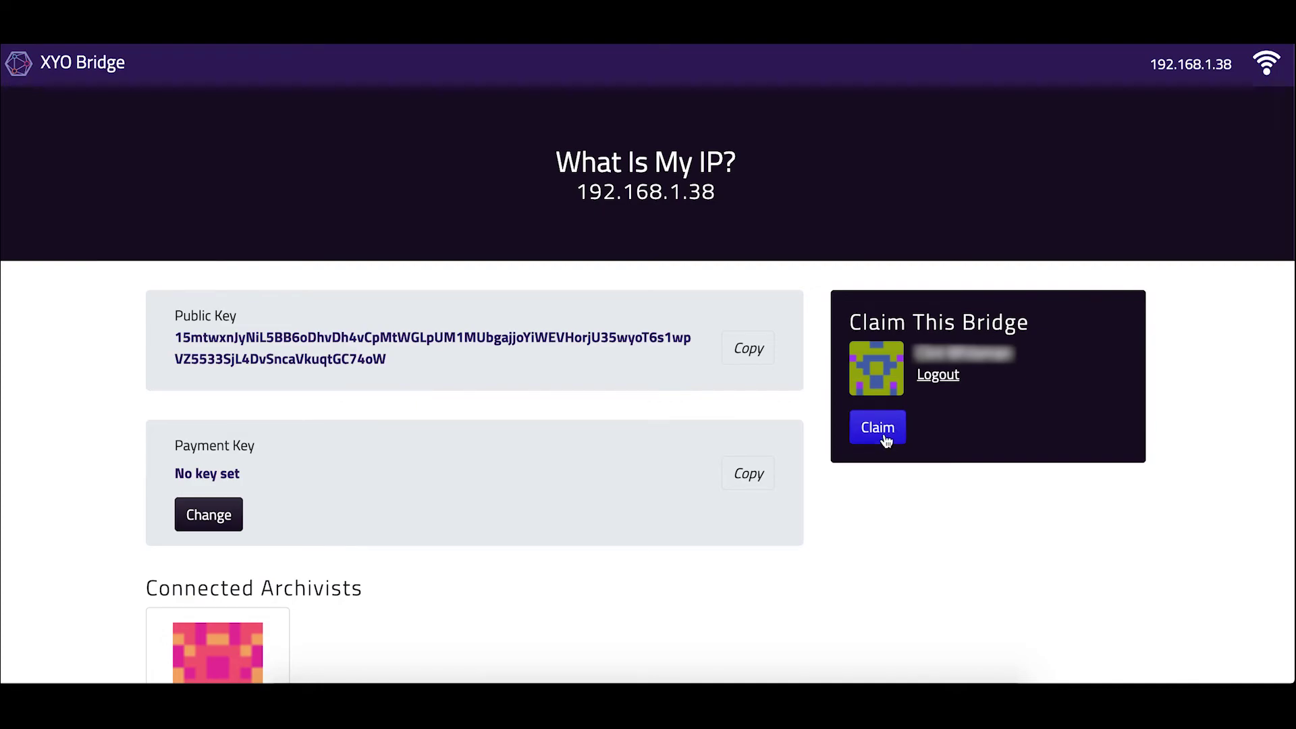
Claim the bridge for the signed-in account and confirm the connected archivist on port 11000.
click(887, 440)
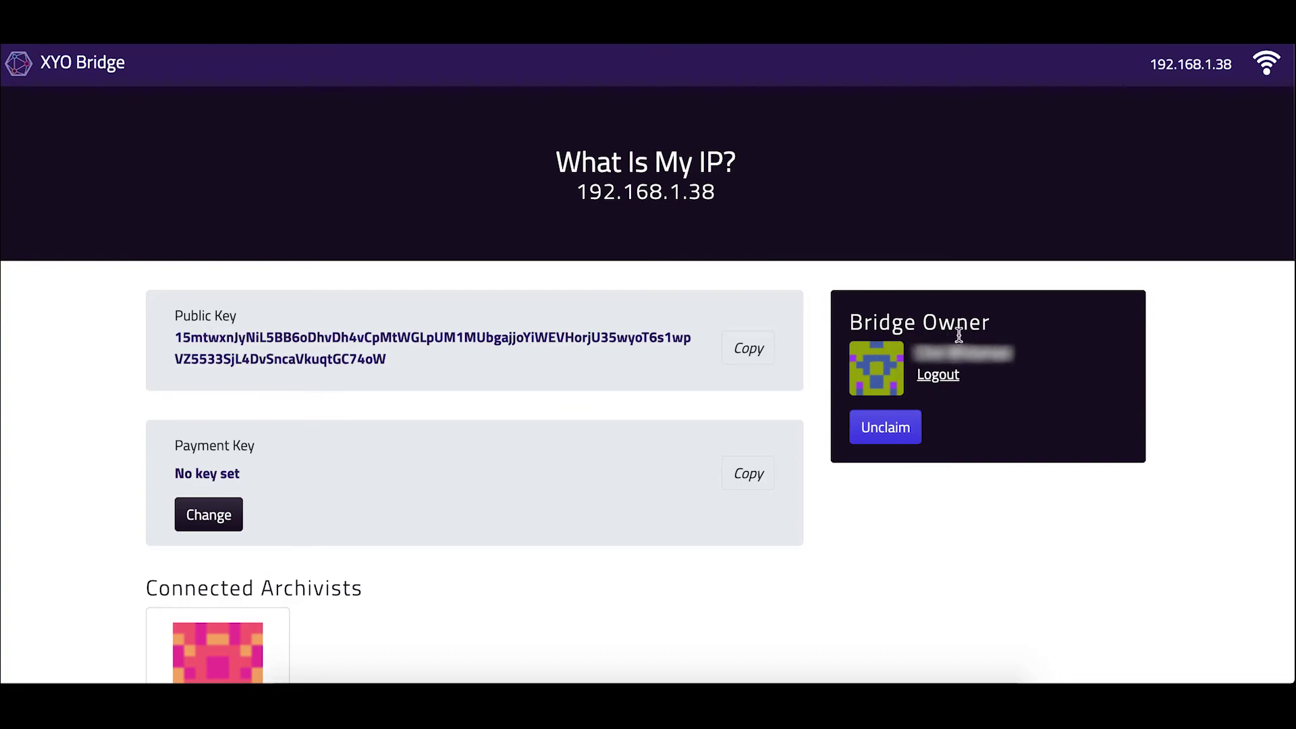
scroll(905, 395, down, 2)
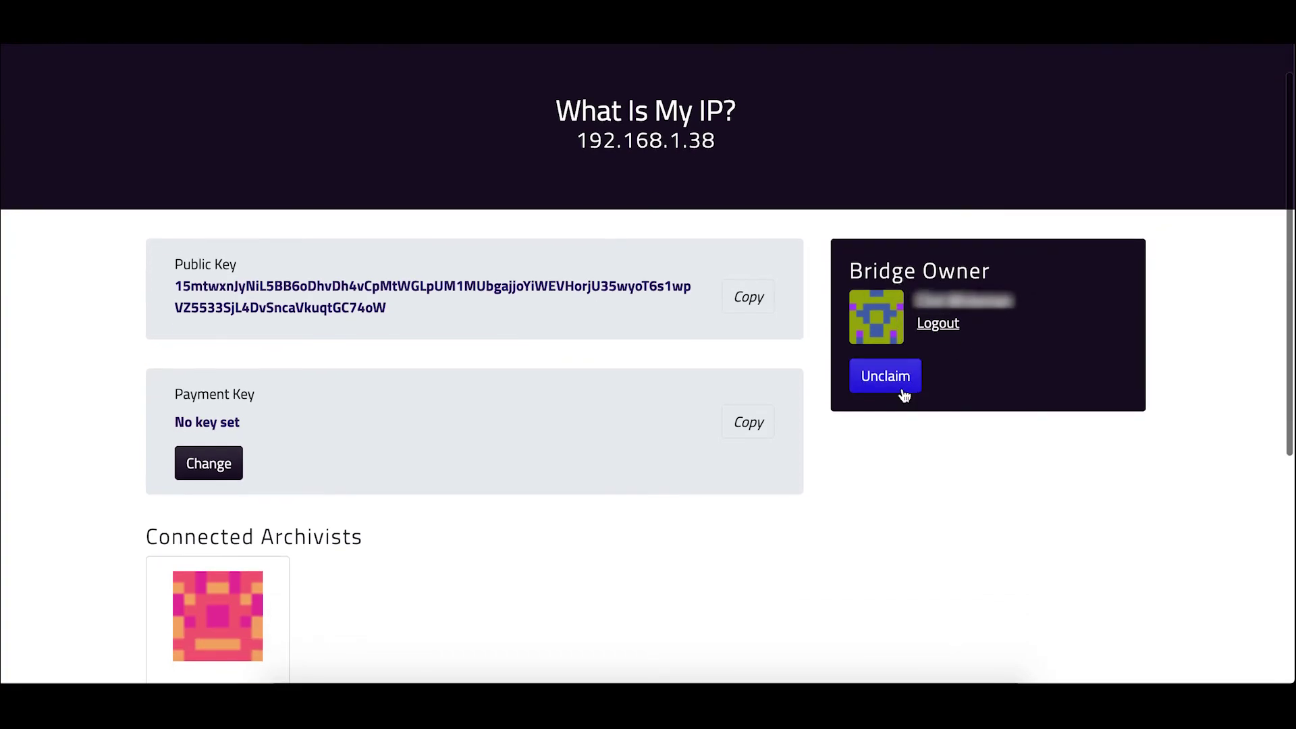
scroll(704, 423, up, 2)
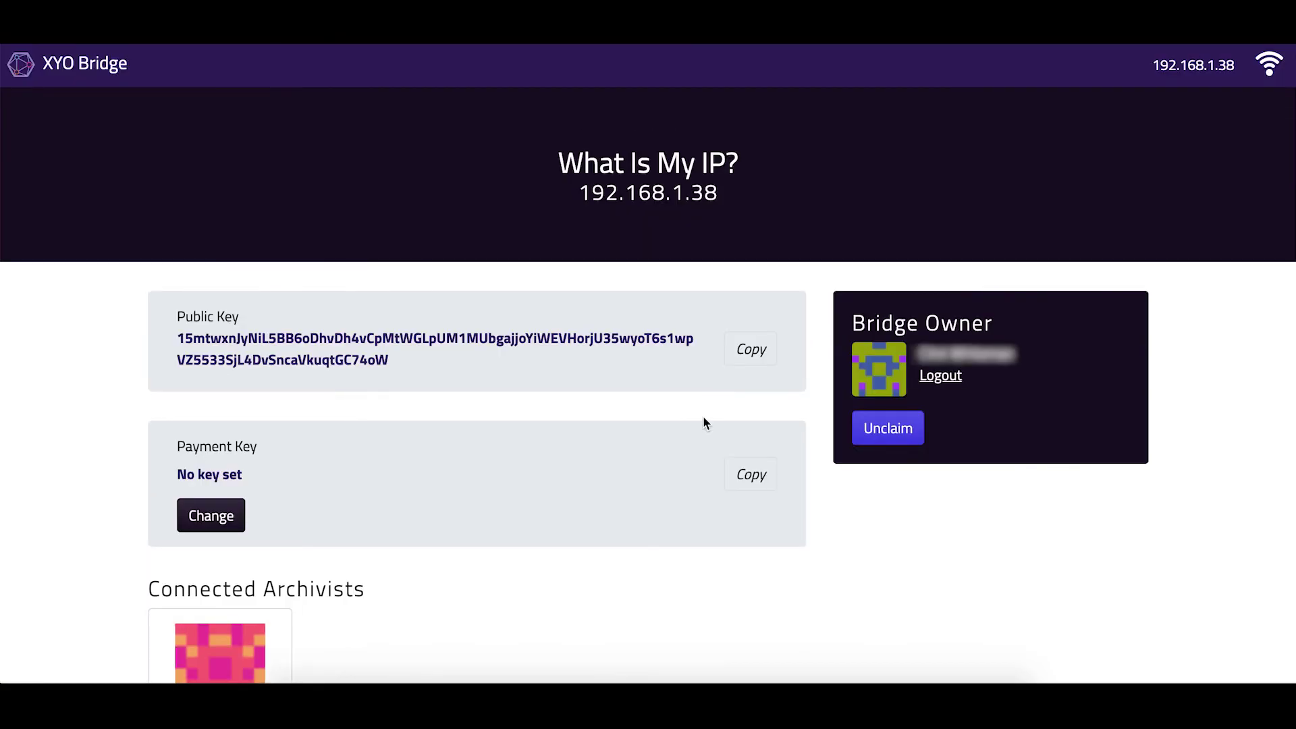
scroll(703, 417, down, 3)
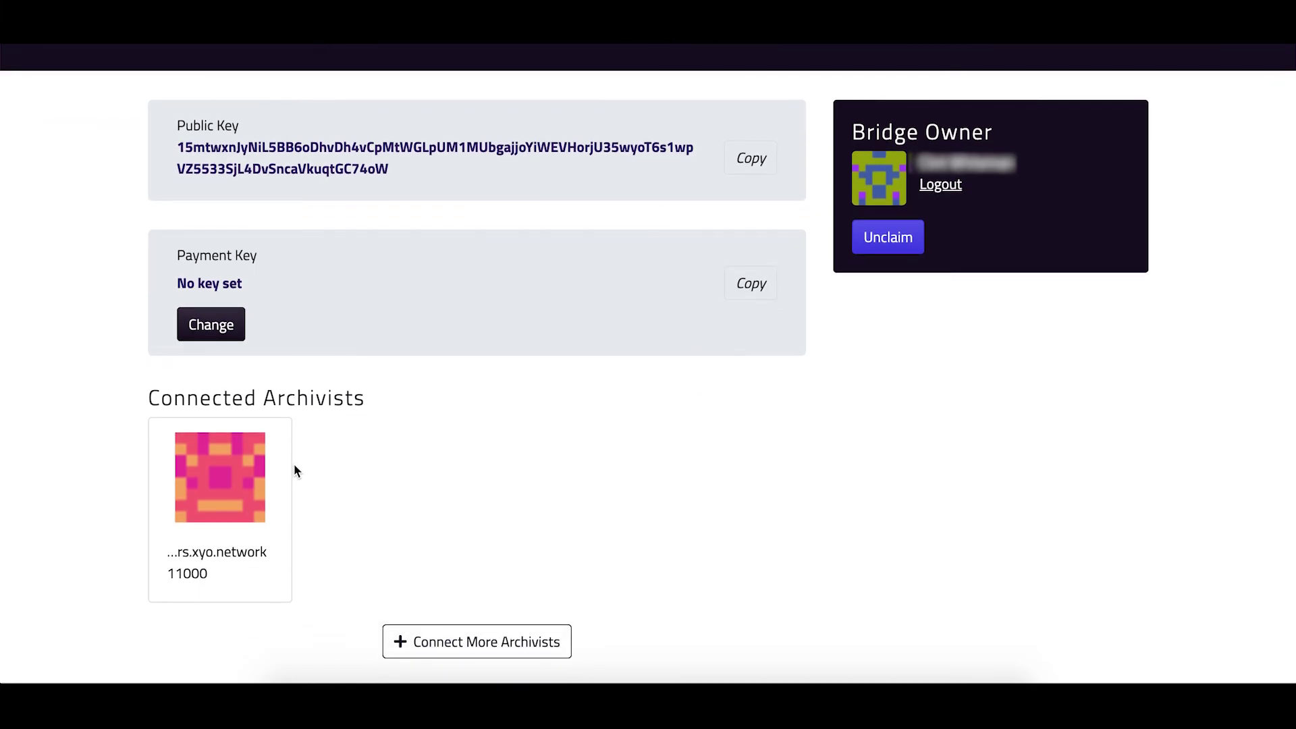
click(257, 480)
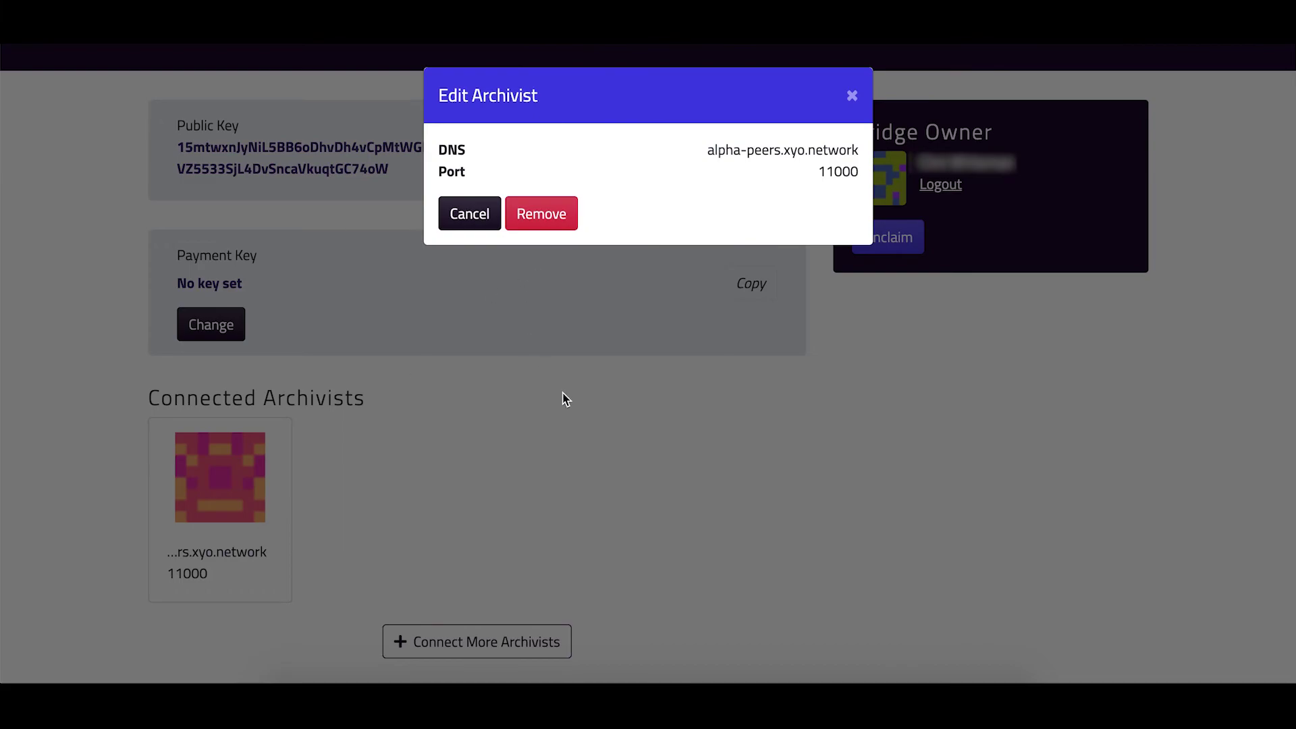
click(573, 451)
scroll(572, 451, up, 1)
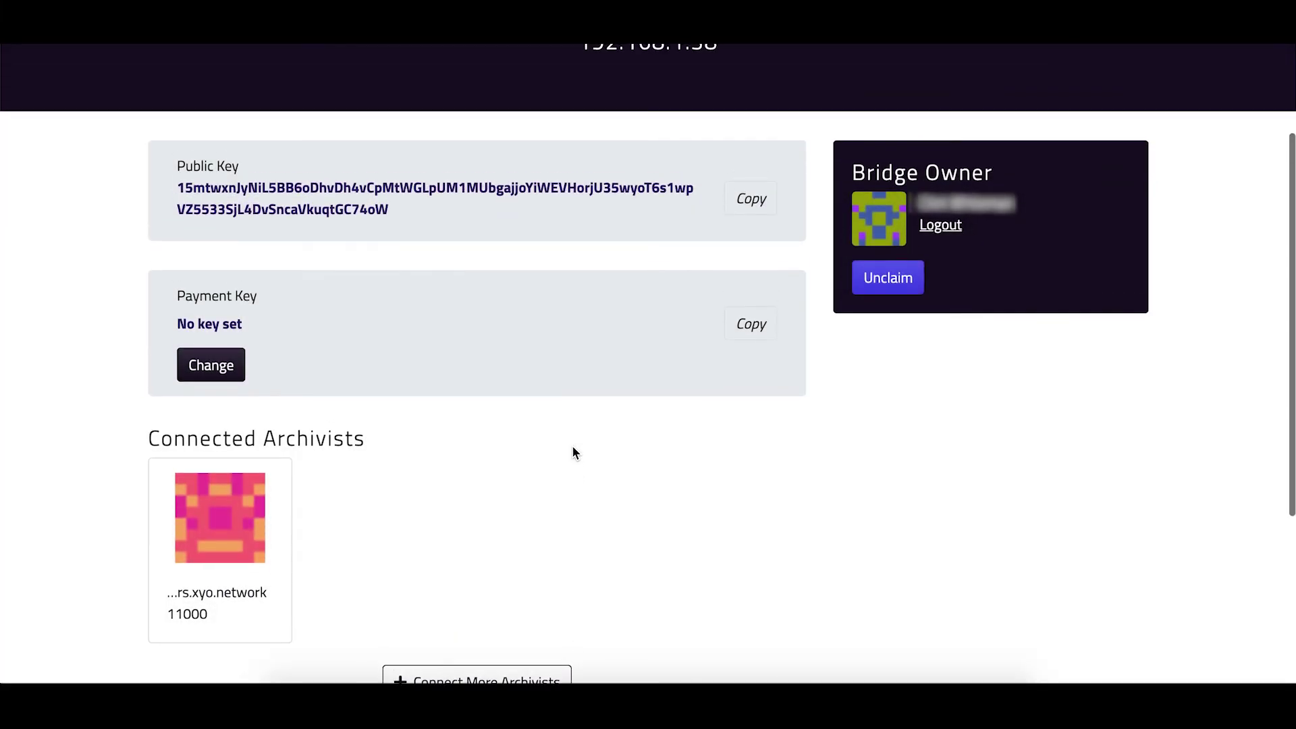
scroll(579, 493, up, 1)
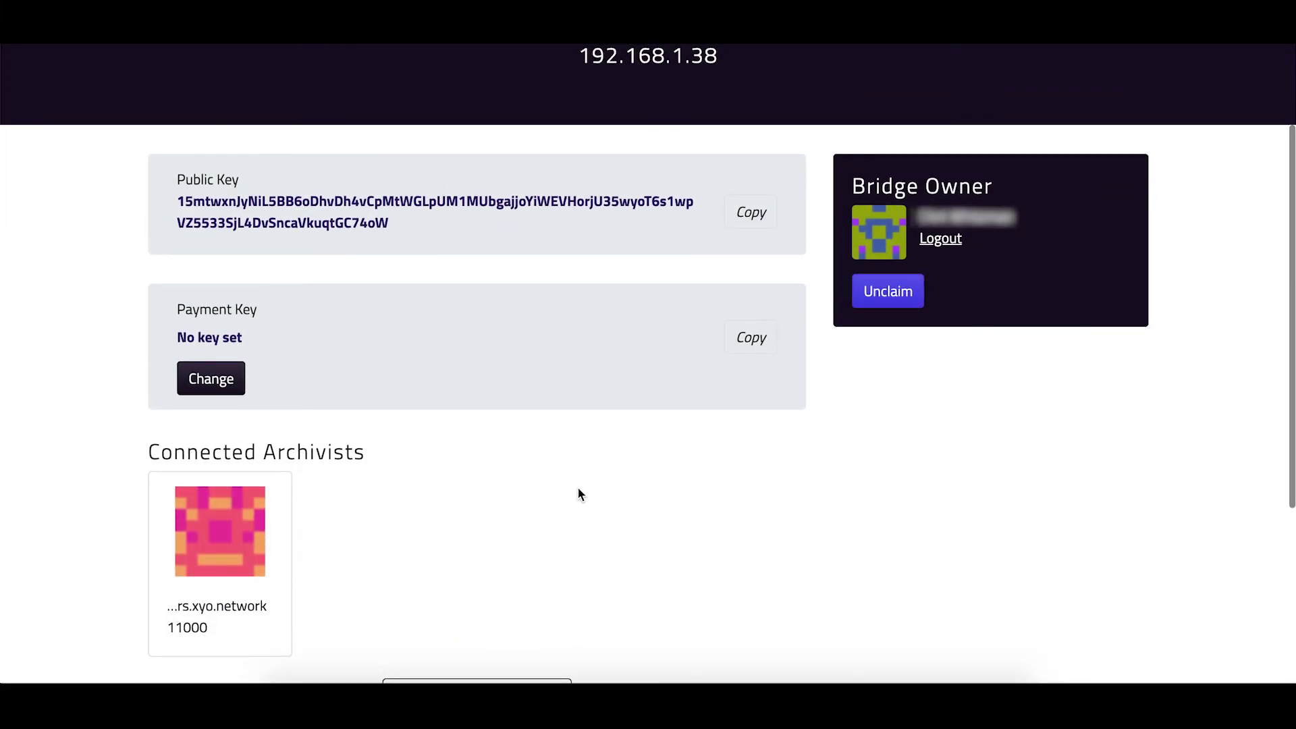
scroll(538, 538, up, 2)
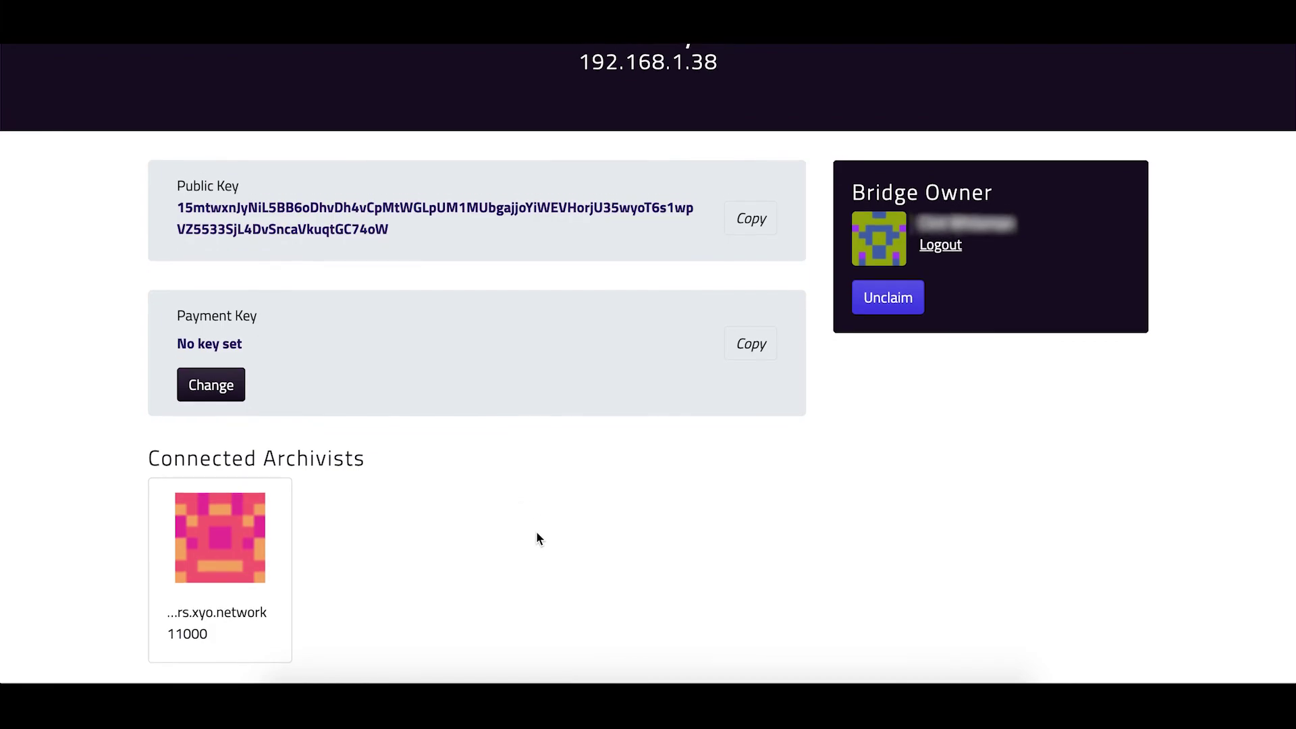